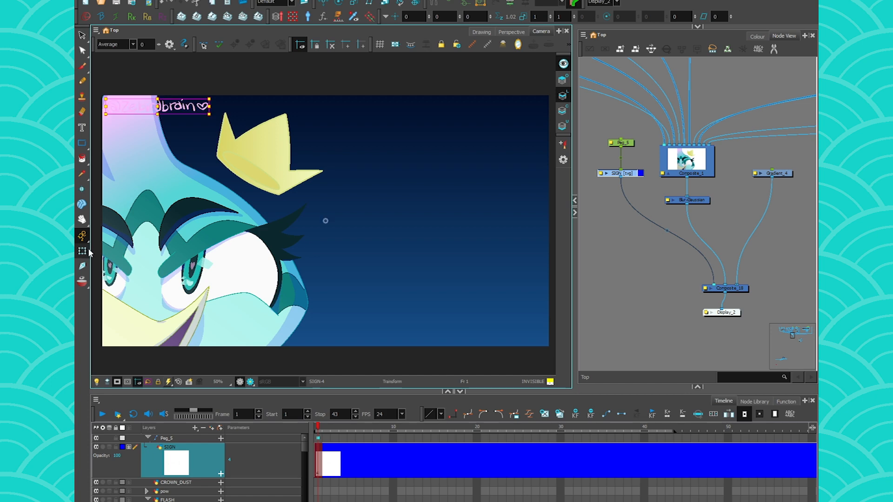
# Step: Move the signature through its Peg_5 layer at frame 10 and set a motion keyframe tweening from frame 1
pyautogui.click(623, 142)
pyautogui.click(359, 458)
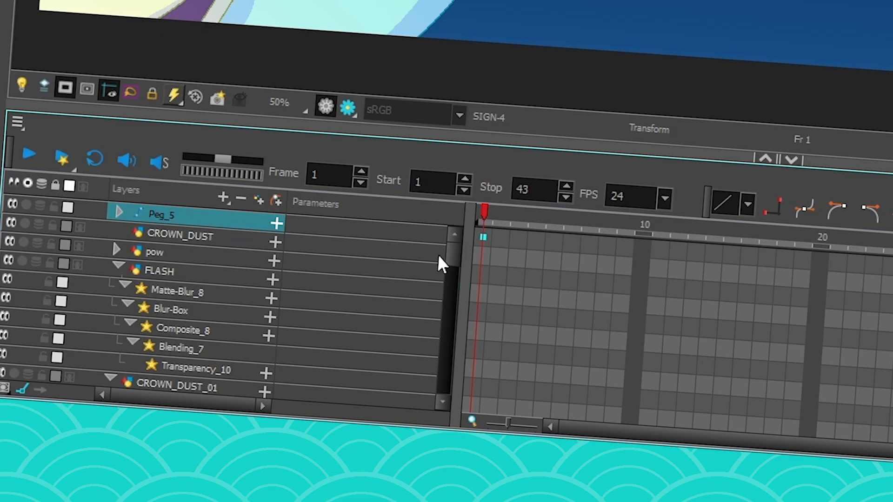
pyautogui.moveTo(485, 211); pyautogui.dragTo(643, 229)
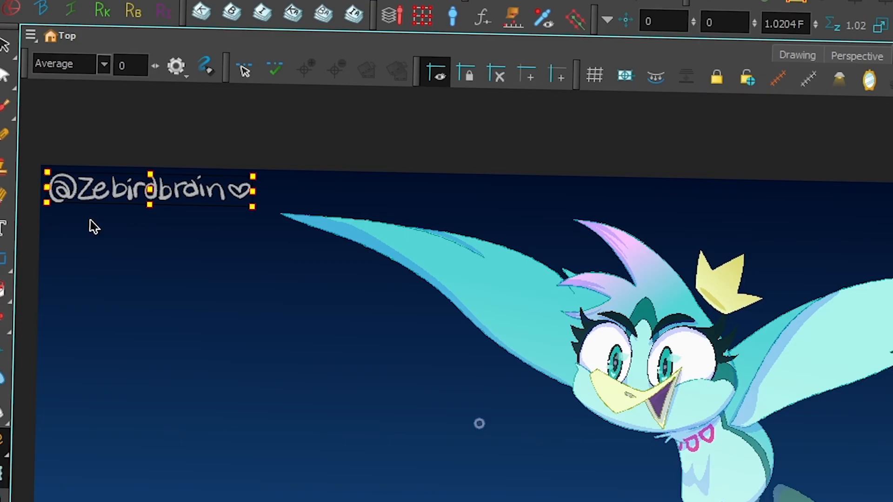
pyautogui.moveTo(140, 188); pyautogui.dragTo(594, 246)
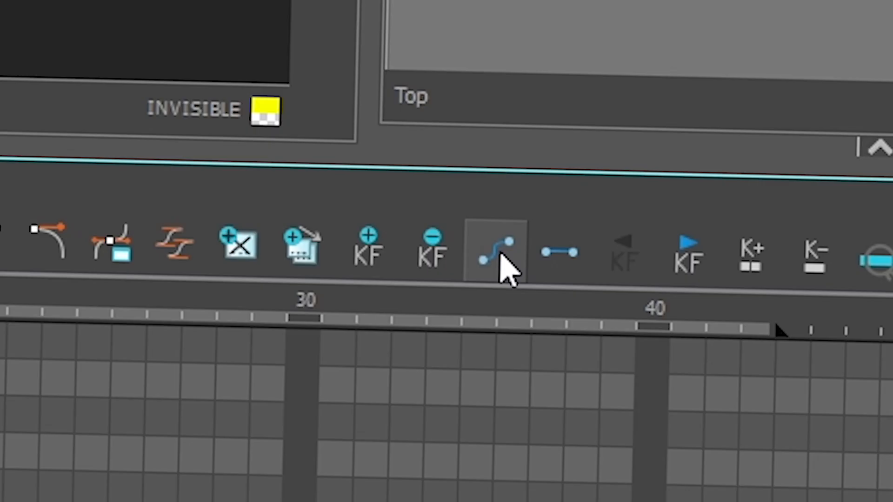
pyautogui.click(501, 267)
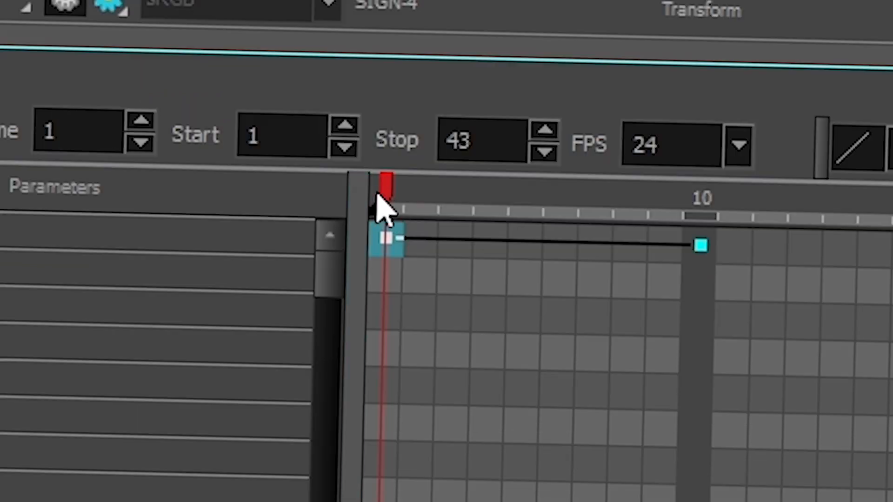
pyautogui.moveTo(386, 209); pyautogui.dragTo(296, 242)
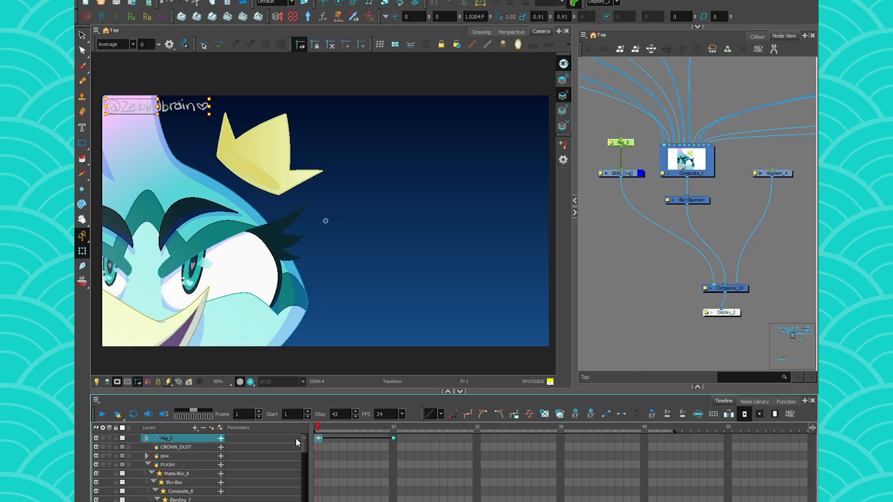
# Step: Detach the Blur-Gaussian node and insert a Transparency node between Composite_1 and Composite_18
pyautogui.click(710, 253)
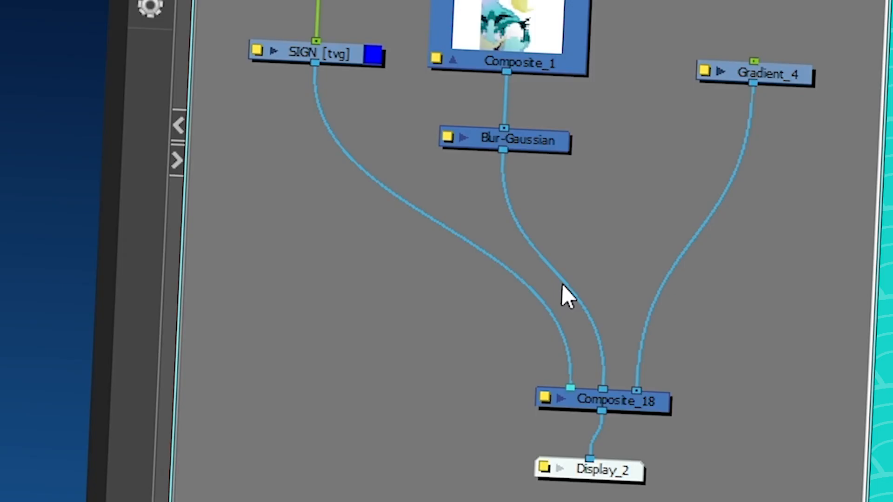
pyautogui.moveTo(532, 146); pyautogui.dragTo(264, 303)
pyautogui.press('Tab')
pyautogui.write('transp')
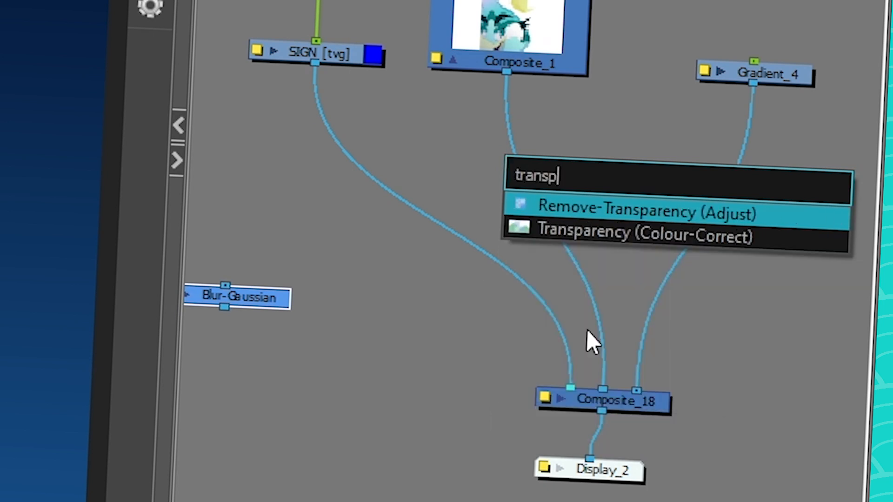
pyautogui.click(556, 230)
pyautogui.moveTo(613, 173); pyautogui.dragTo(544, 148)
# Step: Open the Transparency node's properties and look at the function options for its transparency value
pyautogui.click(440, 143)
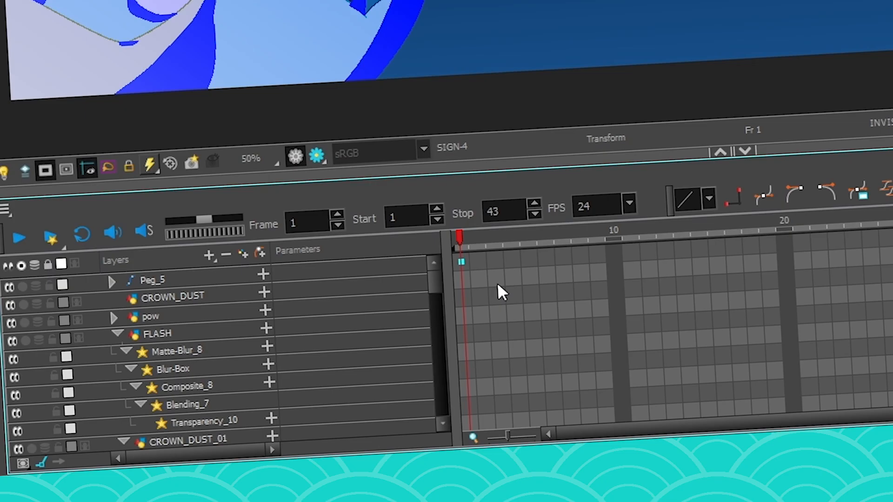
pyautogui.press('o')
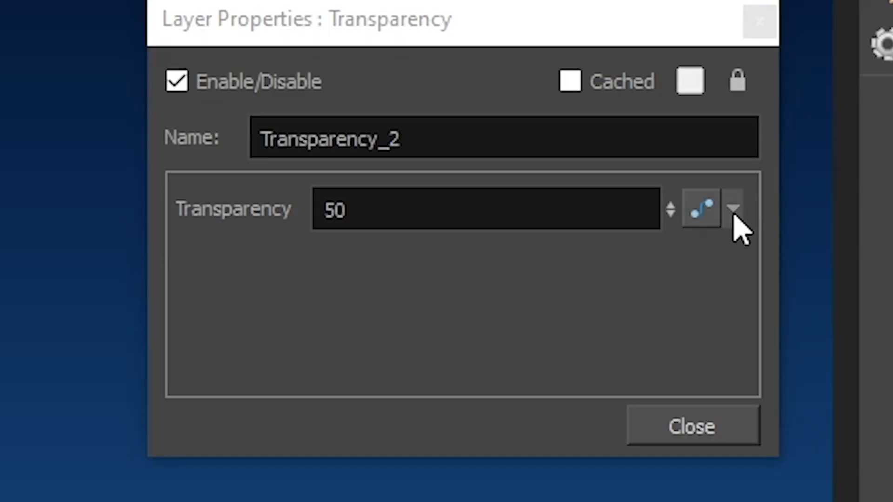
pyautogui.click(660, 149)
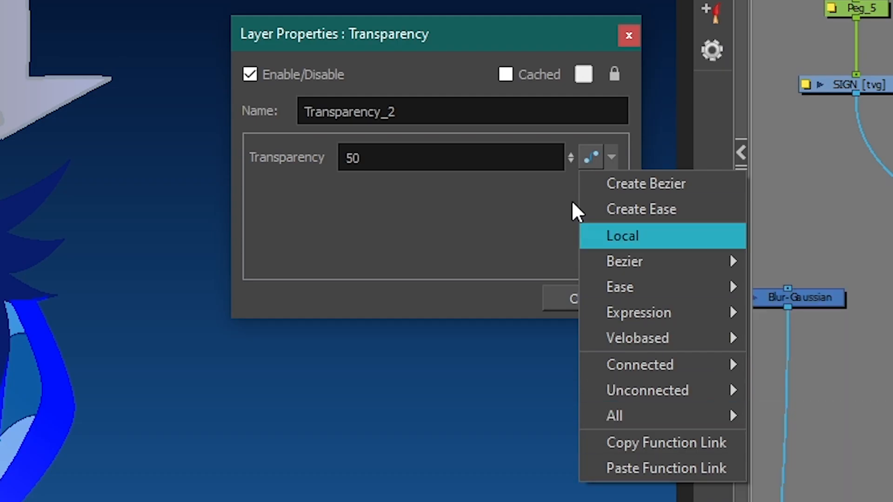
pyautogui.click(533, 208)
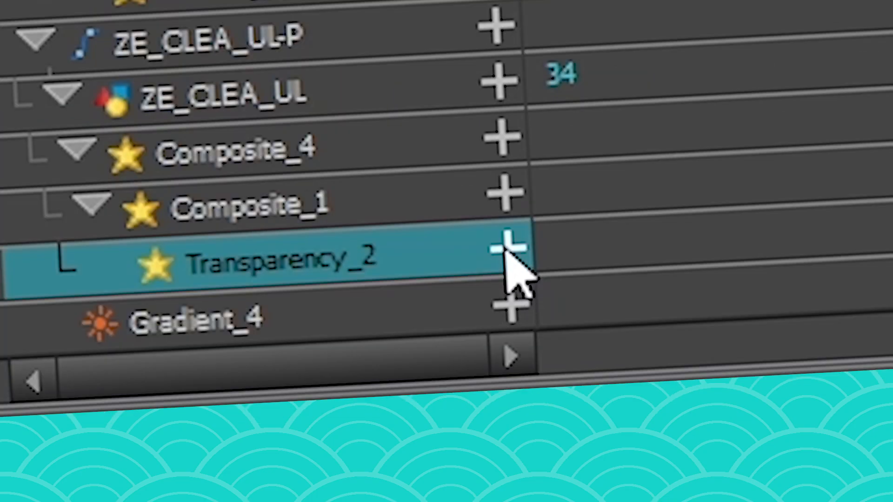
# Step: Expand Transparency_2 in the timeline, add a keyframe to its Transparency parameter at frame 1, and set it to 0
pyautogui.click(284, 356)
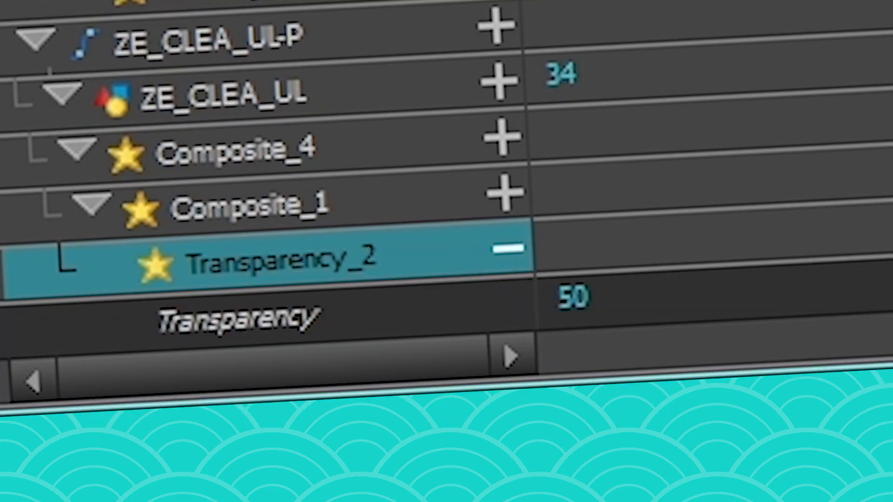
pyautogui.scroll(-1, 44, 237)
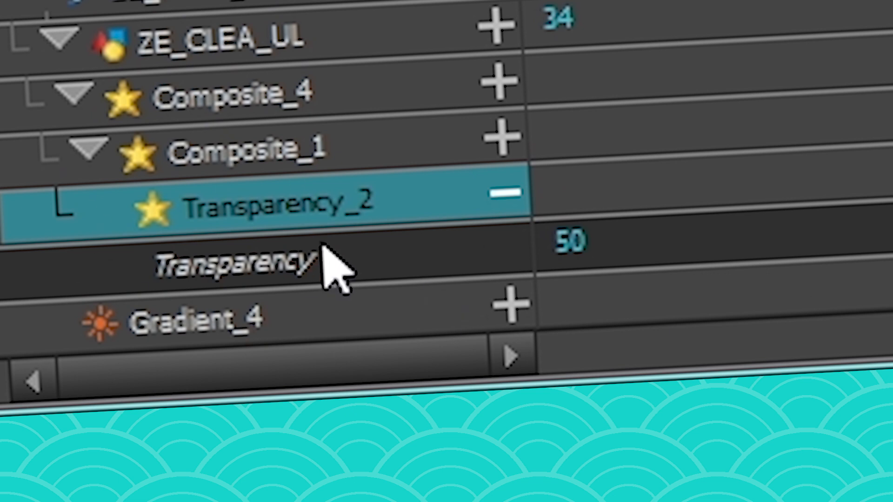
pyautogui.click(466, 379)
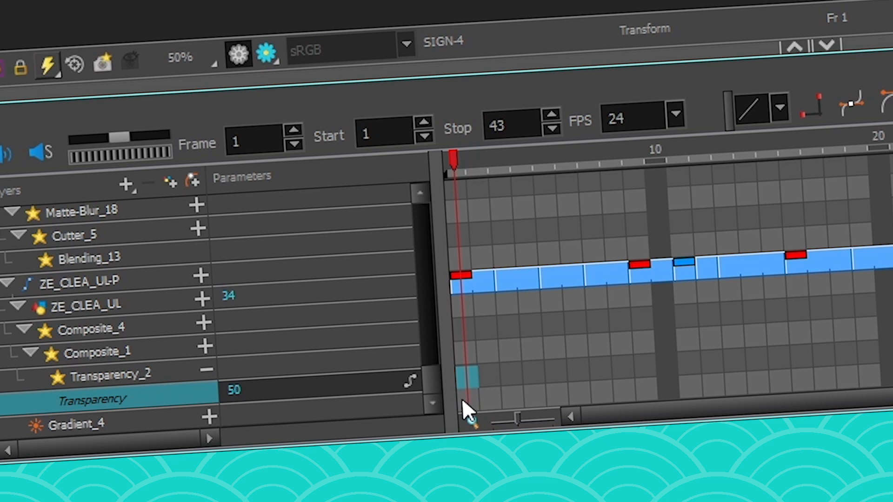
pyautogui.press('F6')
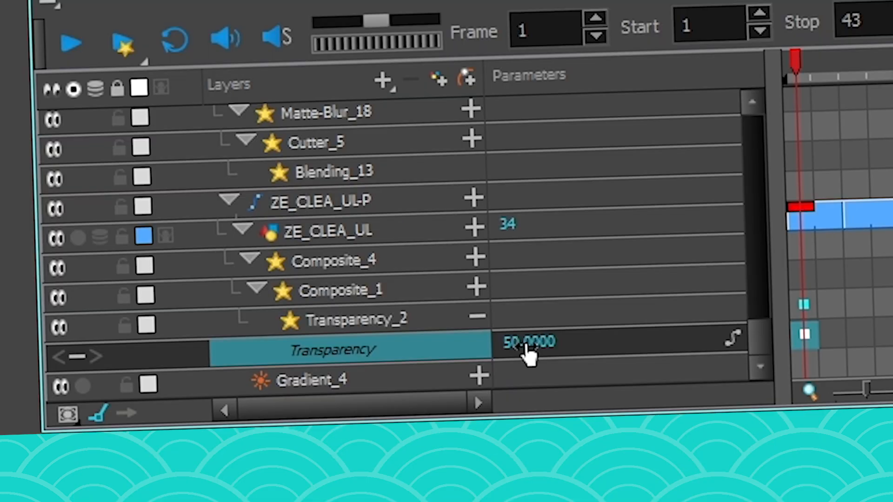
pyautogui.doubleClick(528, 354)
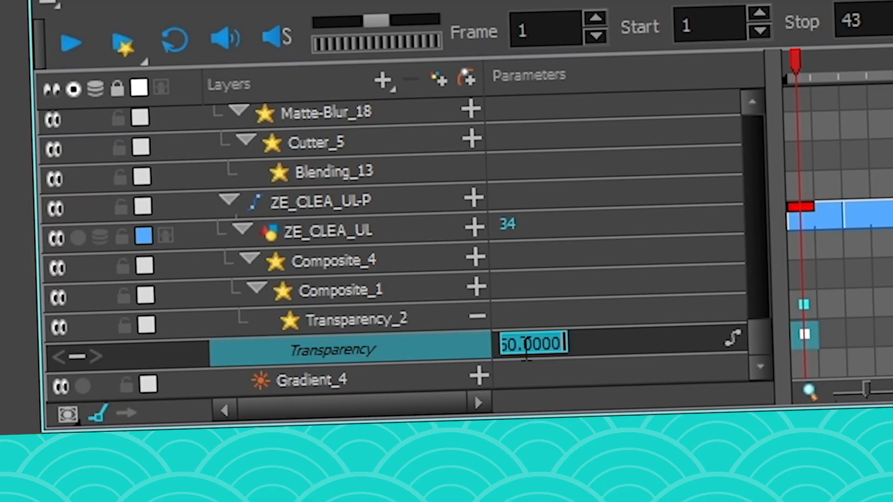
pyautogui.write('0')
pyautogui.press('Return')
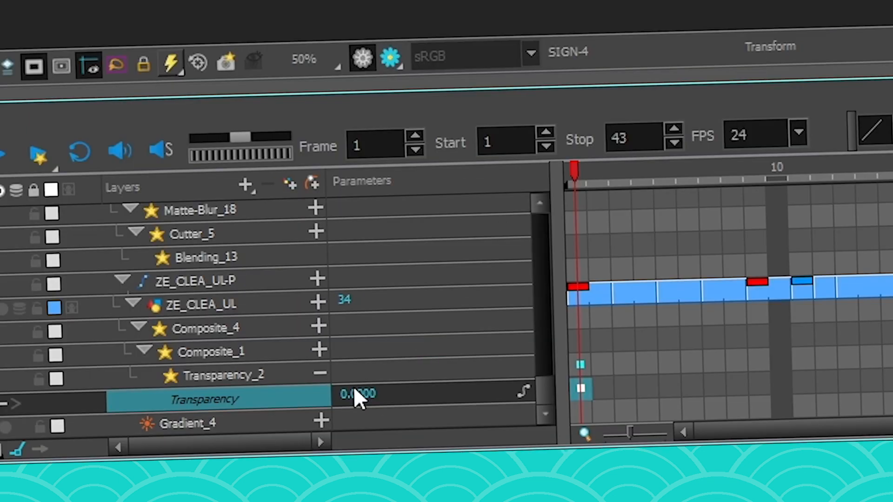
# Step: Set the Transparency parameter of Transparency_2 to 100 at frame 10
pyautogui.moveTo(584, 175); pyautogui.dragTo(766, 167)
pyautogui.doubleClick(355, 393)
pyautogui.write('100')
pyautogui.press('Return')
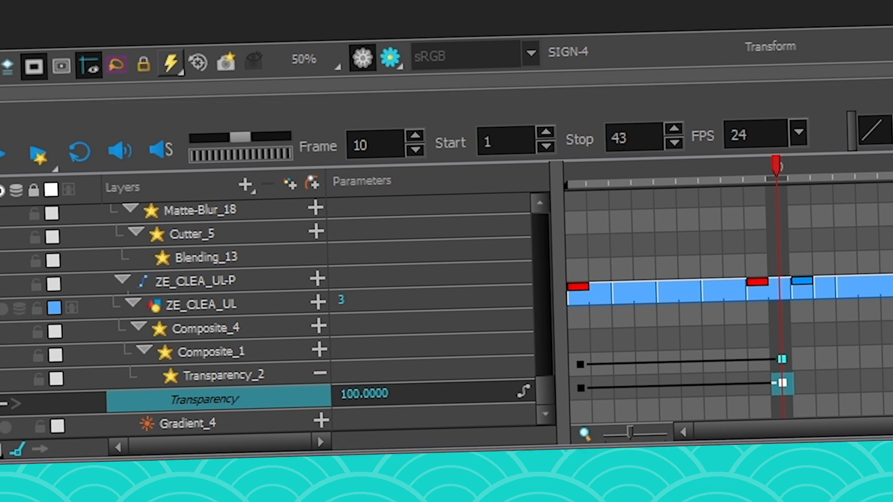
# Step: Compare the camera's OpenGL and Render views, then play the animation with the Render view active
pyautogui.click(390, 59)
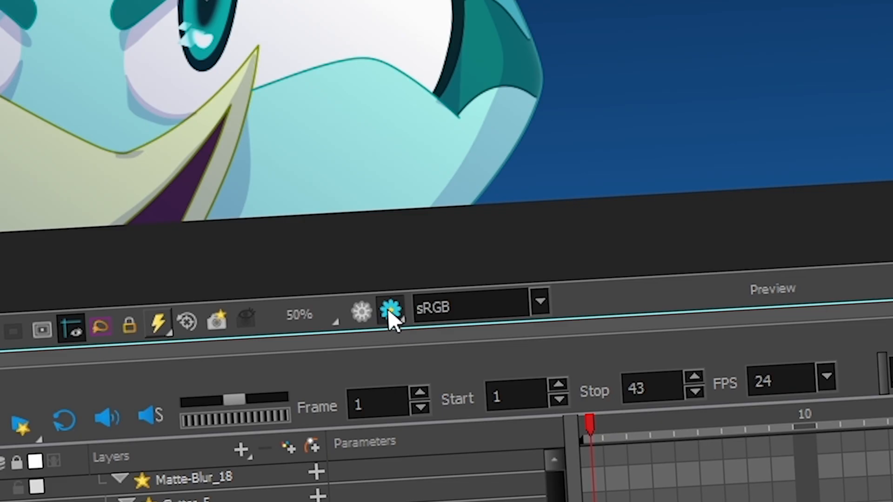
pyautogui.click(241, 381)
pyautogui.click(251, 382)
pyautogui.click(242, 382)
pyautogui.click(251, 383)
pyautogui.click(102, 414)
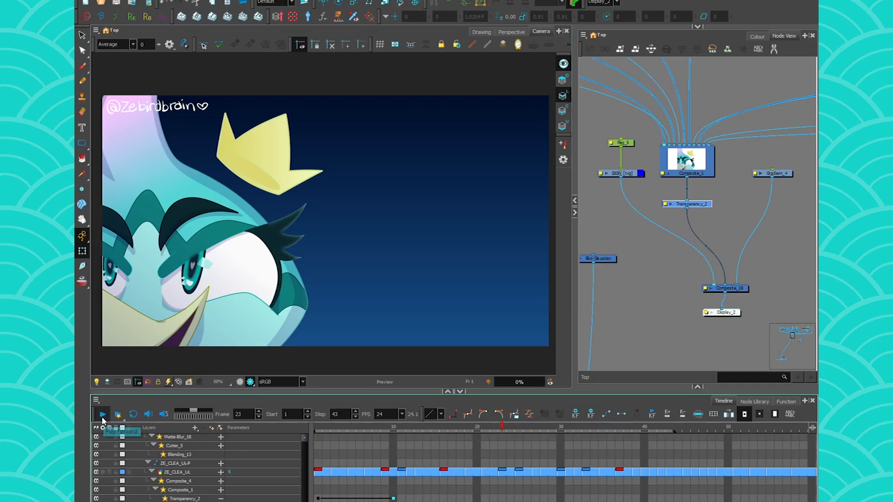
# Step: Set the scene's playback stop to frame 20, re-render the already rendered frames, and close the rendered playback
pyautogui.click(319, 428)
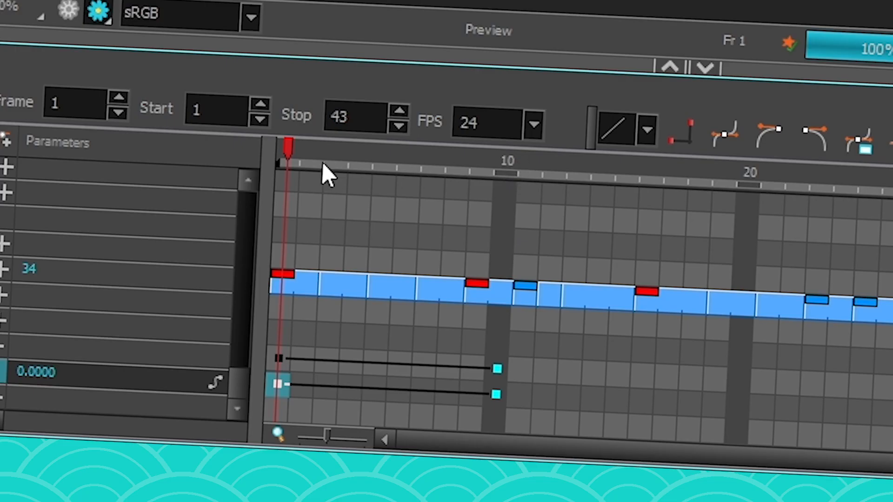
pyautogui.click(741, 183)
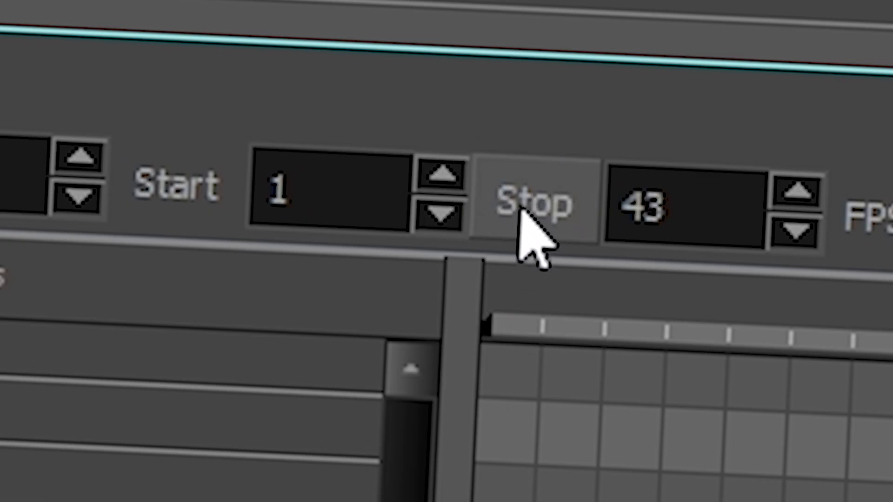
pyautogui.click(523, 212)
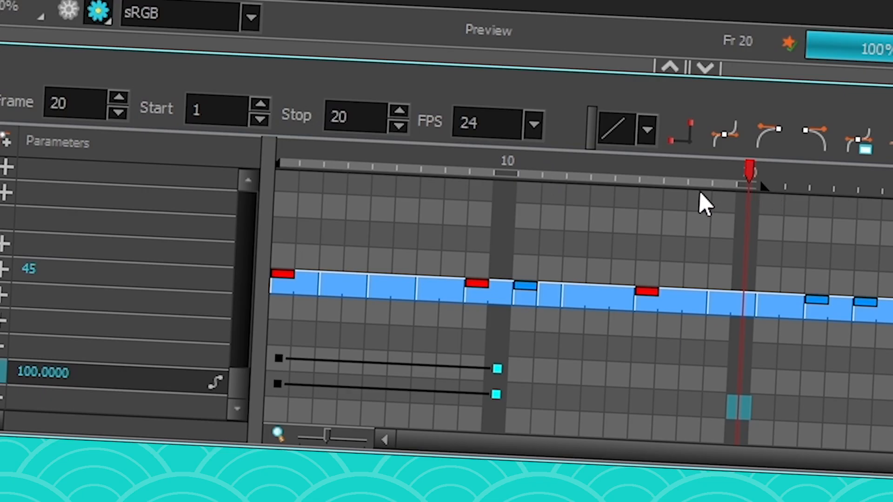
pyautogui.moveTo(743, 181)
pyautogui.mouseDown()
pyautogui.moveTo(564, 164)
pyautogui.moveTo(661, 188)
pyautogui.moveTo(746, 184)
pyautogui.mouseUp()
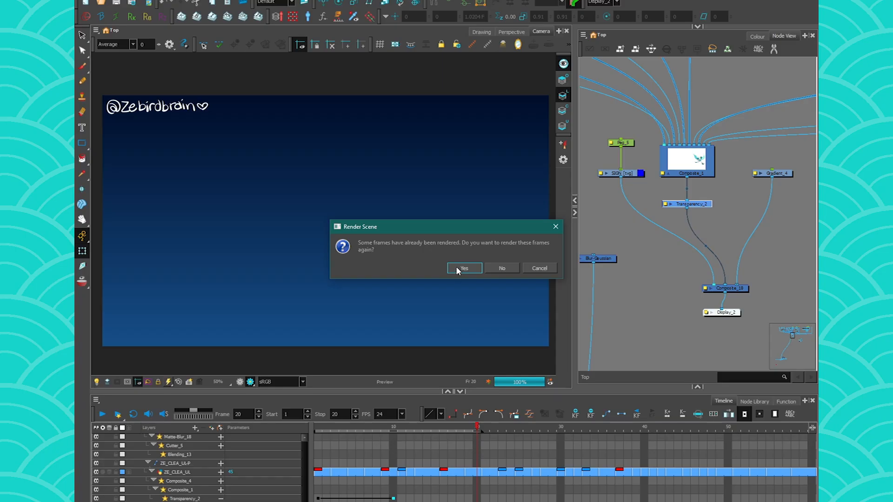
pyautogui.click(462, 269)
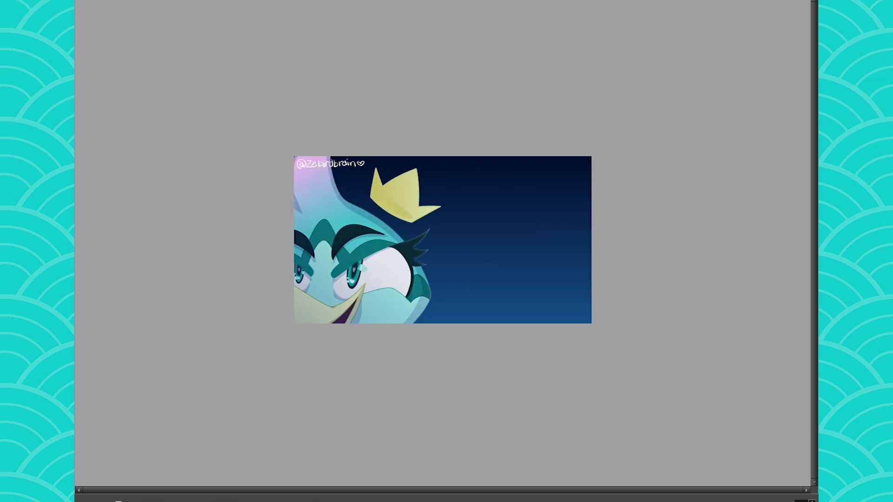
pyautogui.click(804, 4)
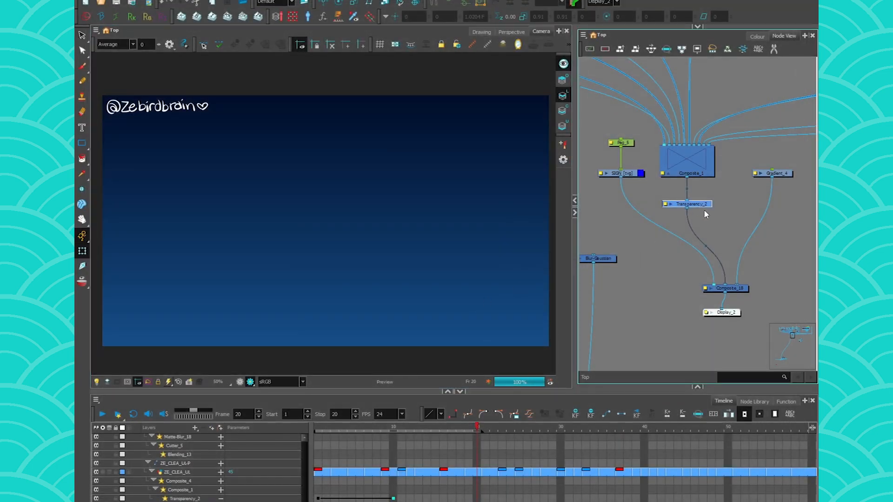
# Step: Replace the Transparency_2 node below Composite_1 with the detached Blur-Gaussian node and open the blur's properties
pyautogui.click(688, 204)
pyautogui.press('Delete')
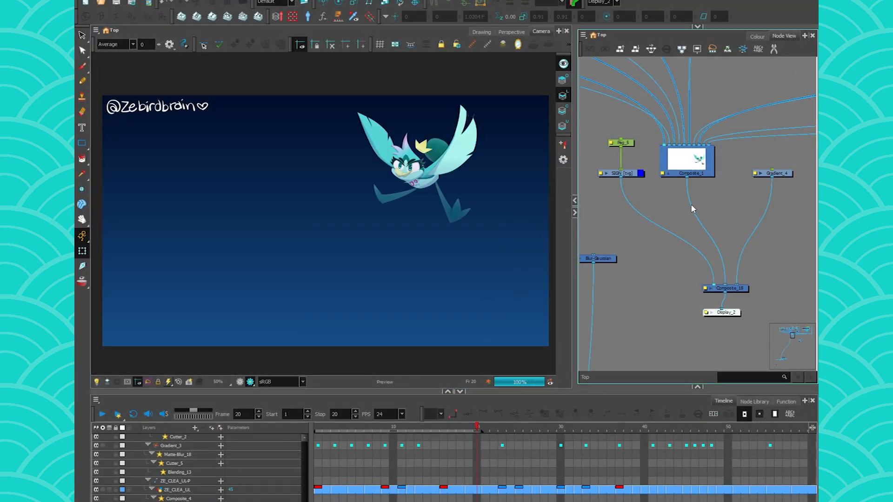
pyautogui.moveTo(605, 259); pyautogui.dragTo(693, 202)
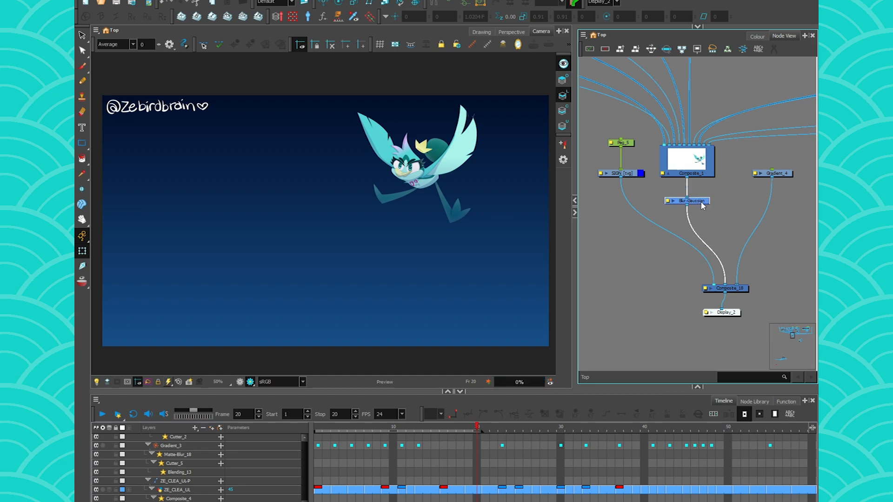
pyautogui.doubleClick(669, 201)
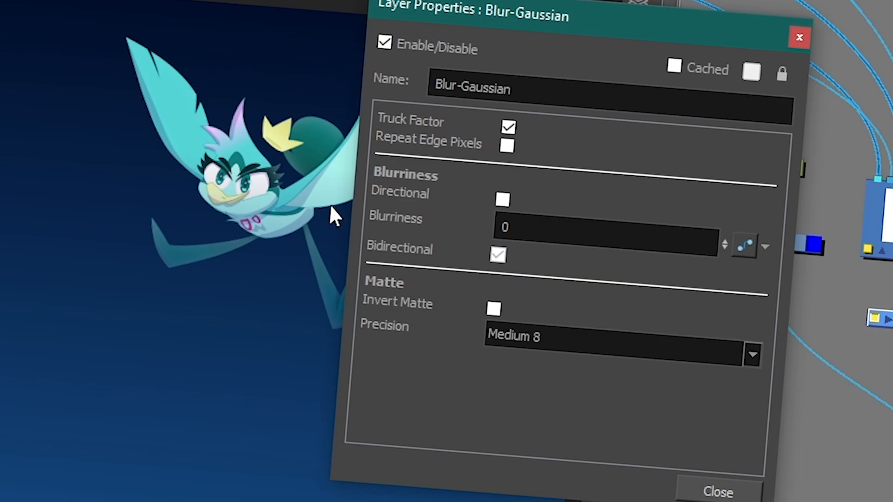